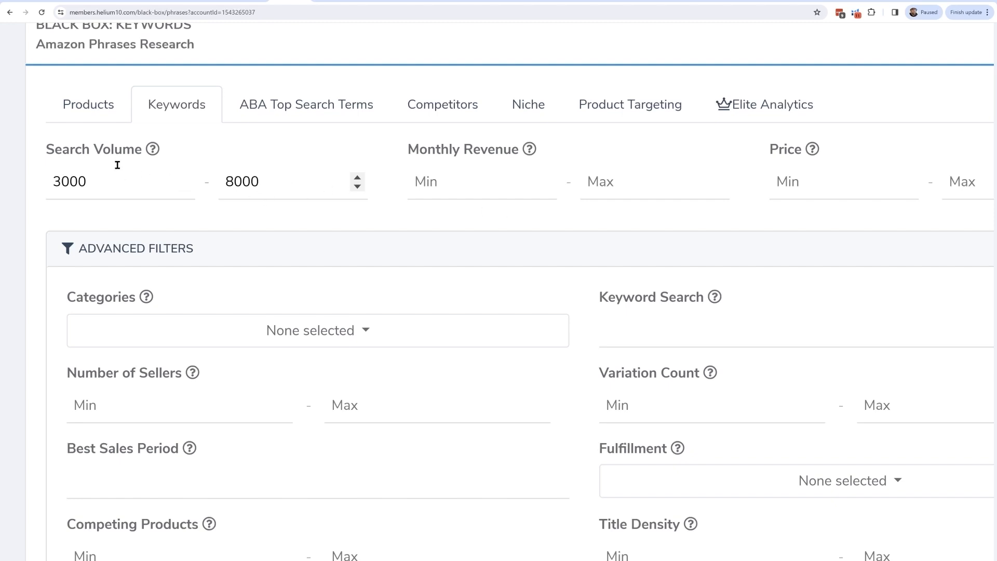
# Step: Set the keyword search's price filter to 20–40 and its maximum review count to 150
pyautogui.scroll(3, 232, 204)
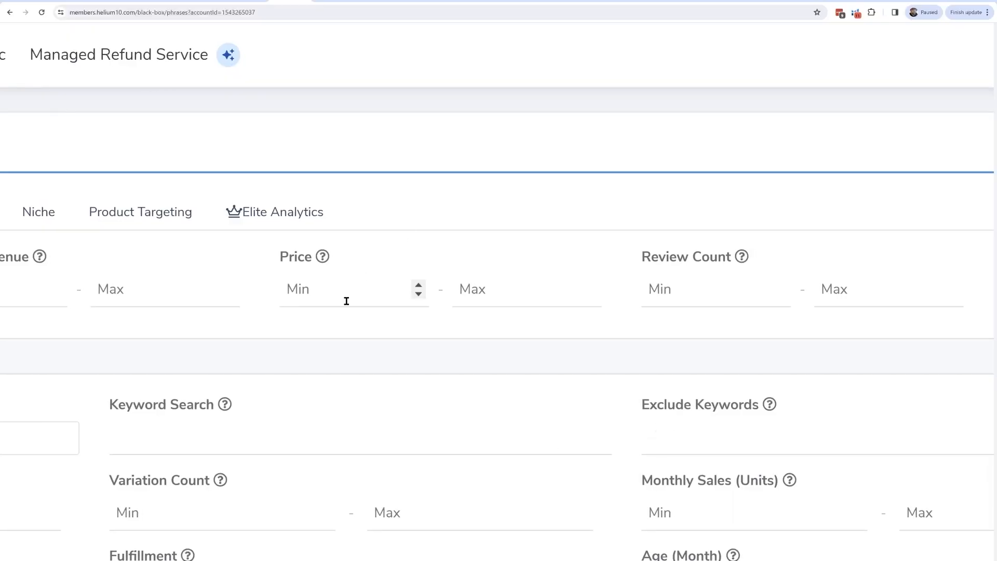
pyautogui.press('Tab')
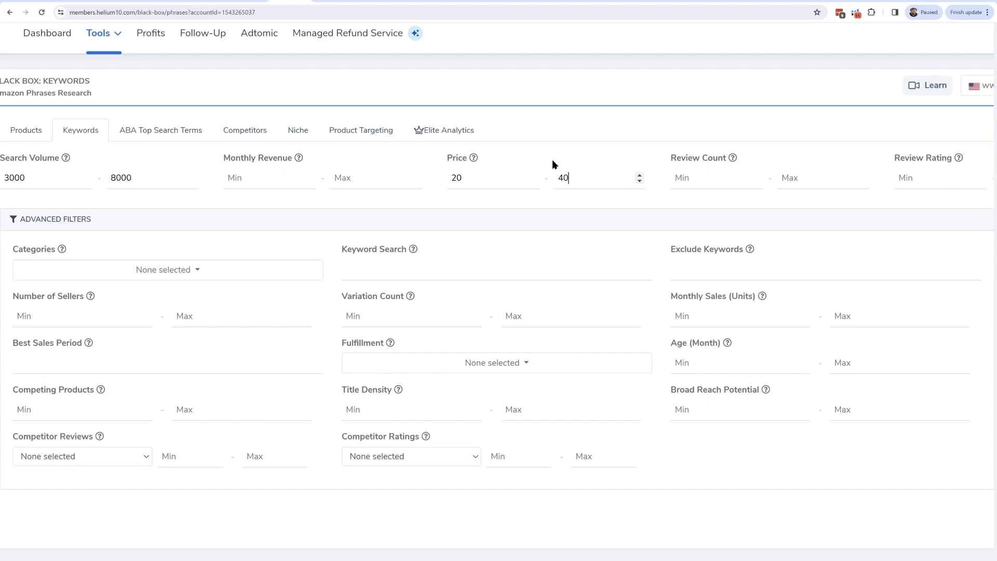
pyautogui.hotkey('ctrl', '-')
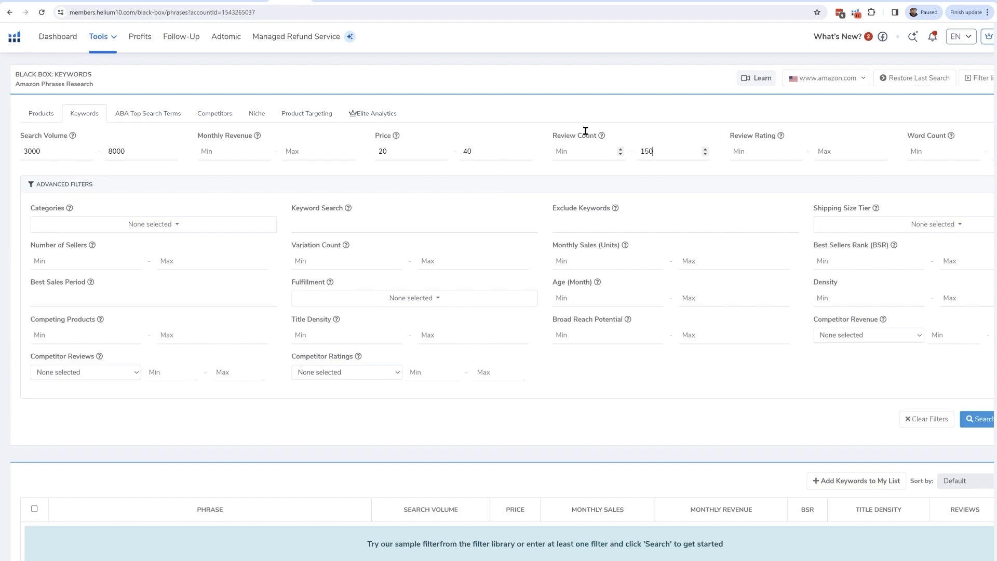
# Step: Set the minimum word count filter to 2
pyautogui.hscroll(2, 727, 362)
pyautogui.scroll(5, 779, 208)
pyautogui.hscroll(3, 779, 208)
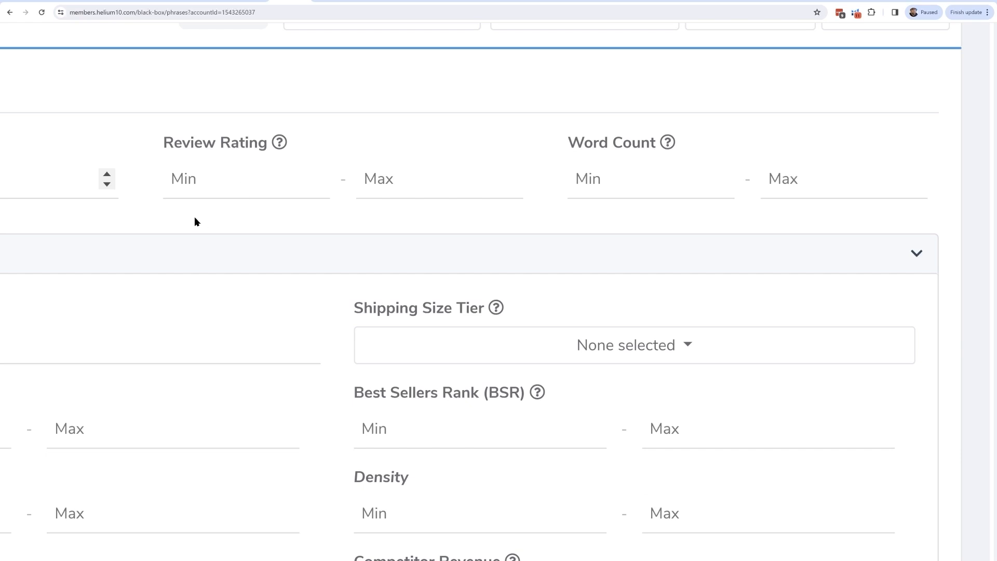
pyautogui.click(650, 182)
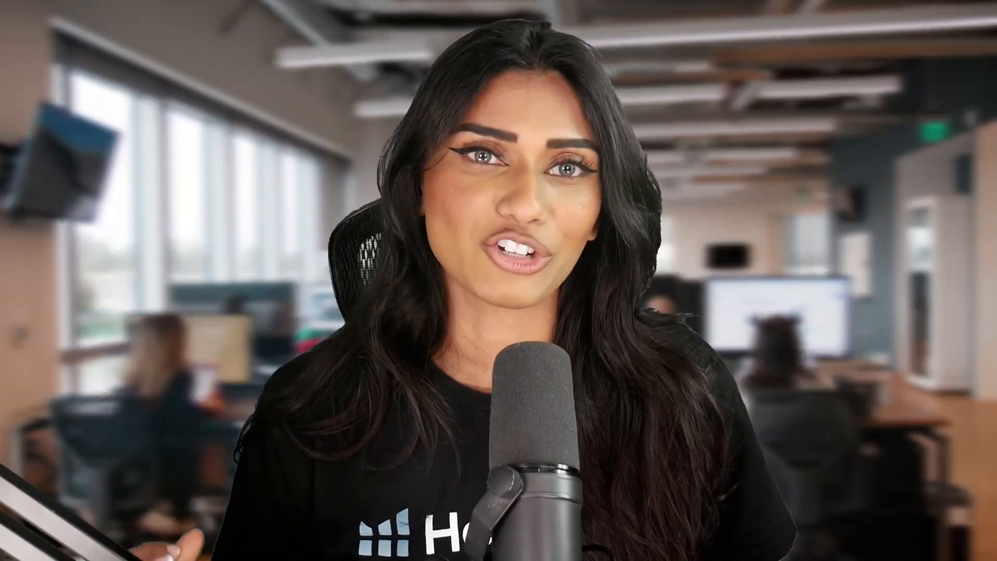
# Step: Restrict the categories to Kitchen & Dining, Office Products, and Patio, Lawn & Garden
pyautogui.click(130, 208)
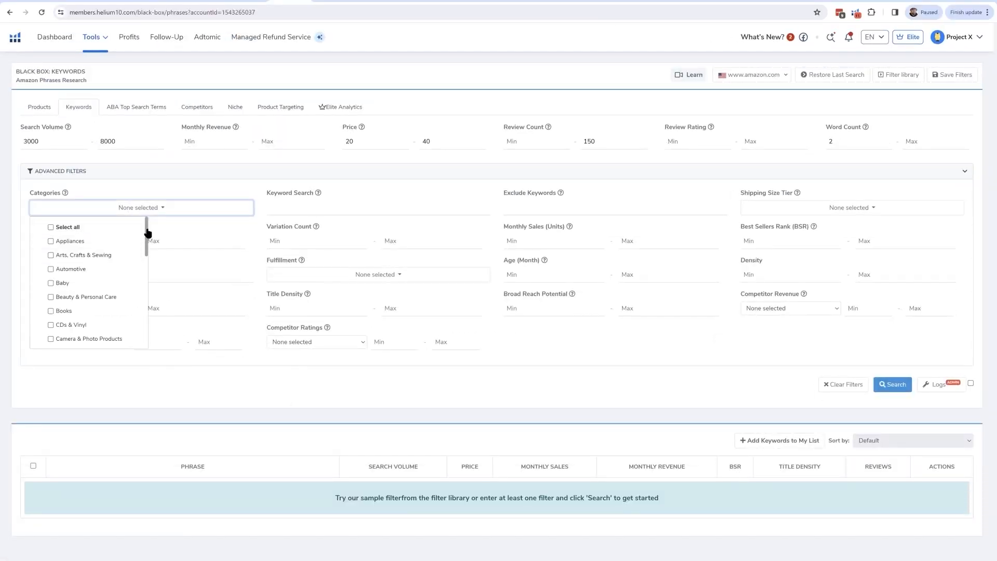
pyautogui.moveTo(147, 233); pyautogui.dragTo(149, 303)
pyautogui.click(78, 263)
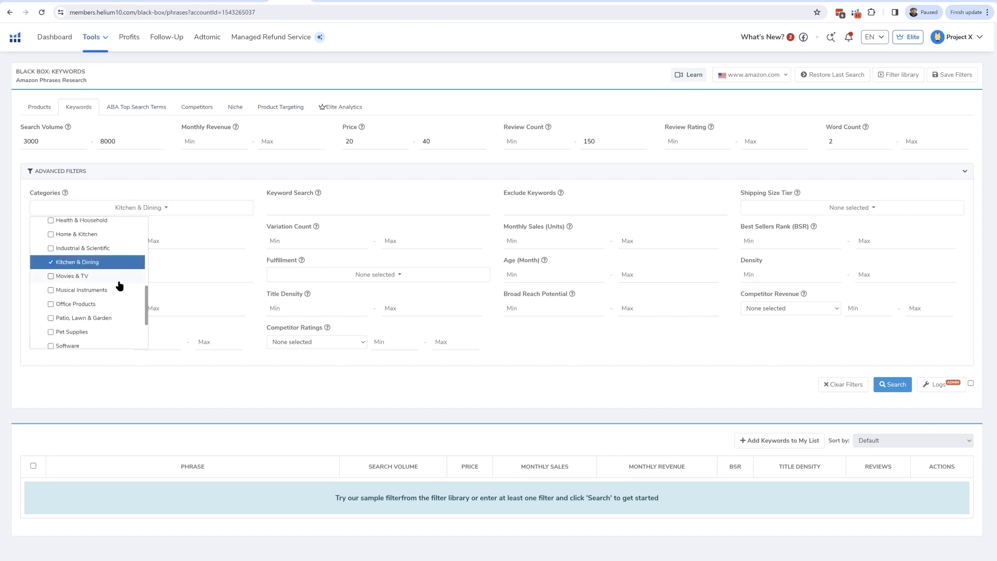
pyautogui.click(100, 305)
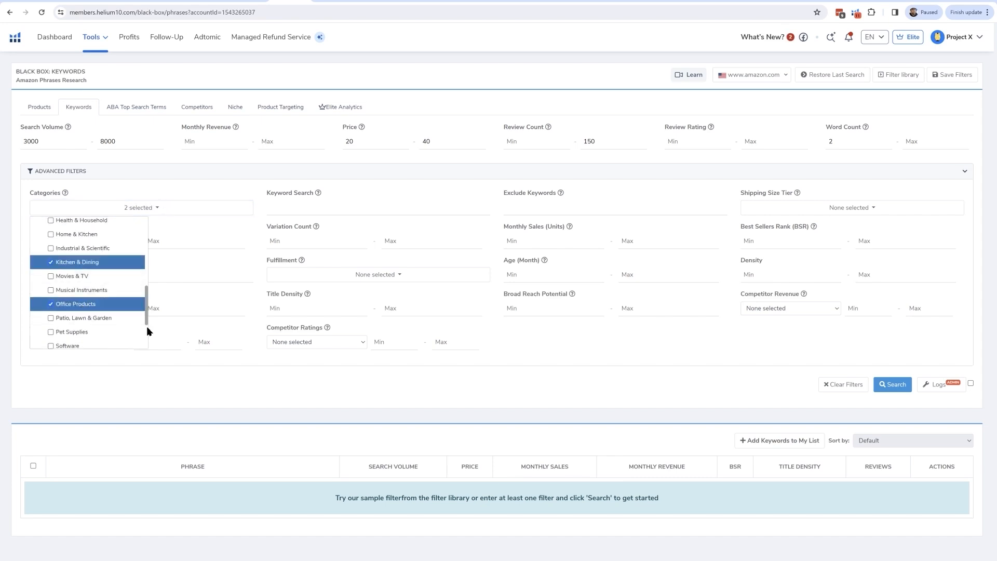
pyautogui.click(85, 318)
# Step: Set the maximum title density to 5 and run the keyword search
pyautogui.click(285, 368)
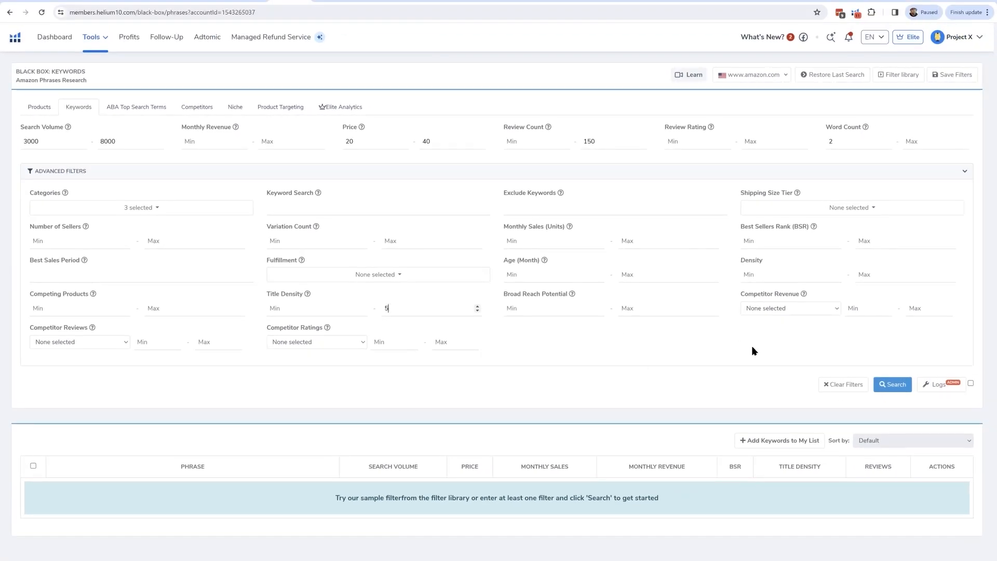
pyautogui.click(895, 384)
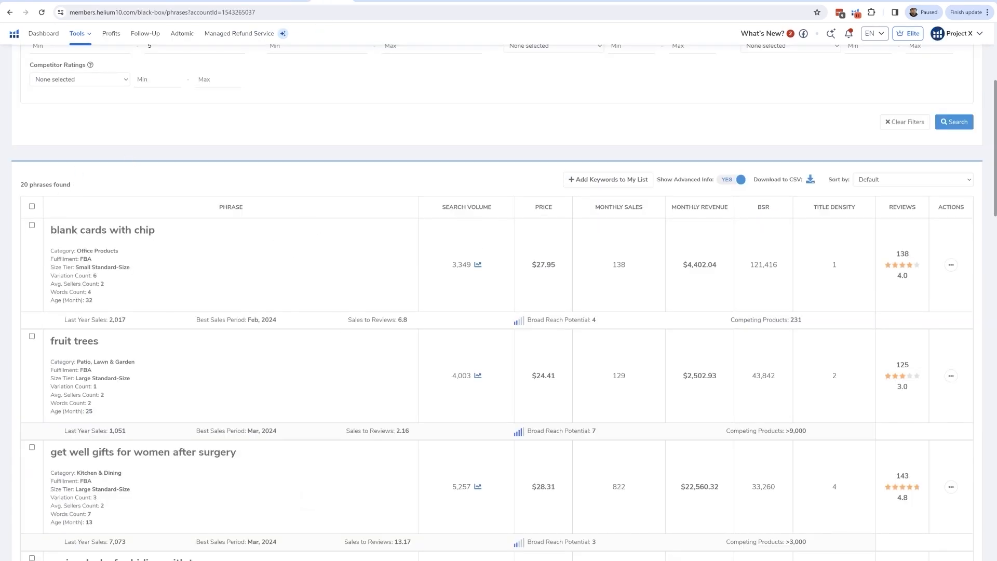
# Step: Review the found phrases and view "cruise ducks for hiding with tags" on Amazon
pyautogui.scroll(2, 499, 292)
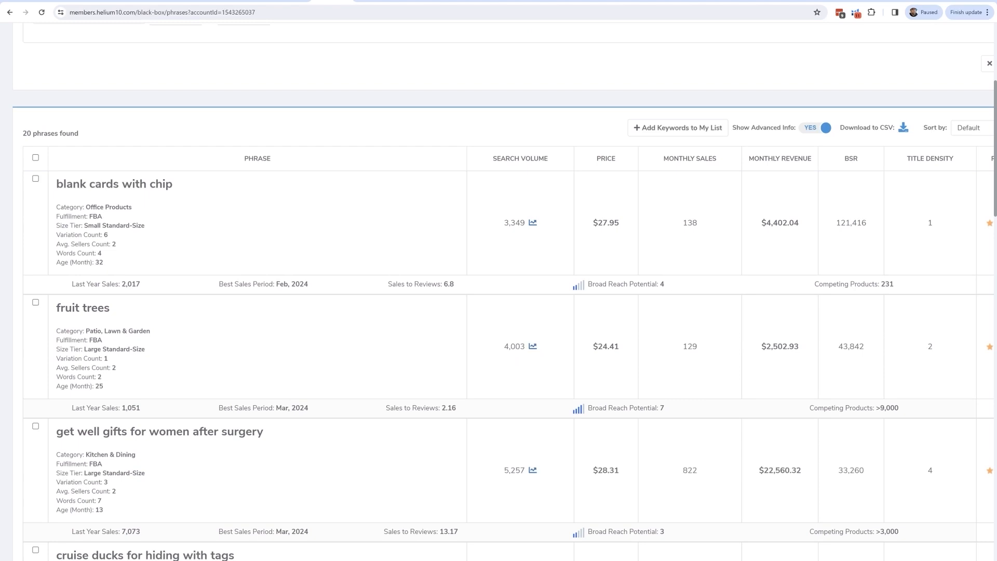
pyautogui.scroll(-2, 499, 292)
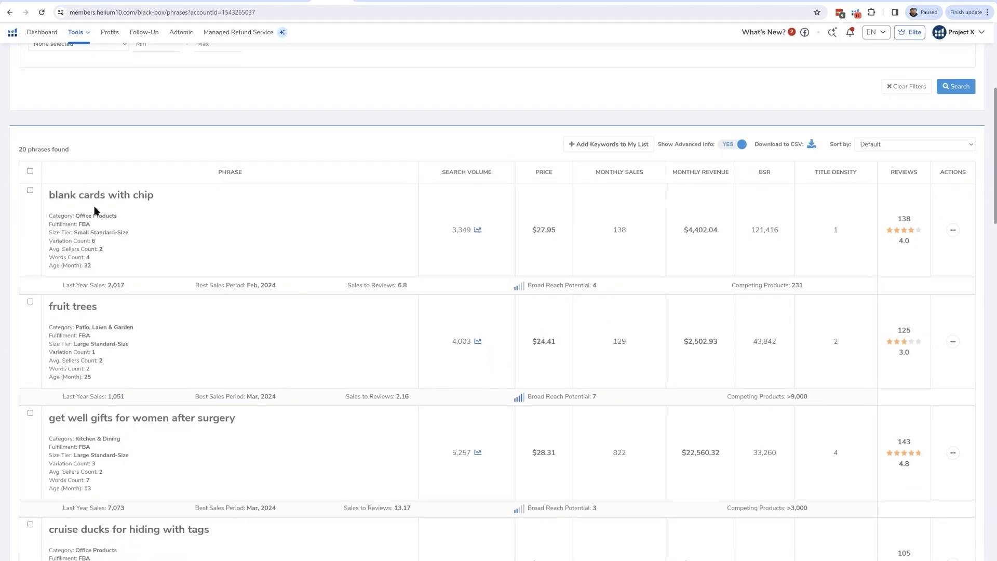
pyautogui.scroll(-3, 499, 292)
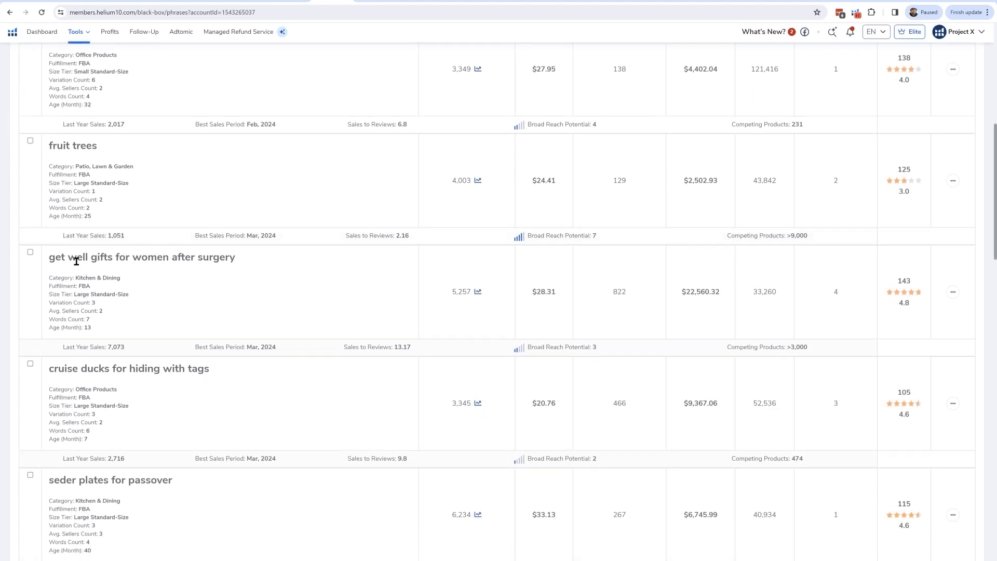
pyautogui.moveTo(61, 257); pyautogui.dragTo(231, 258)
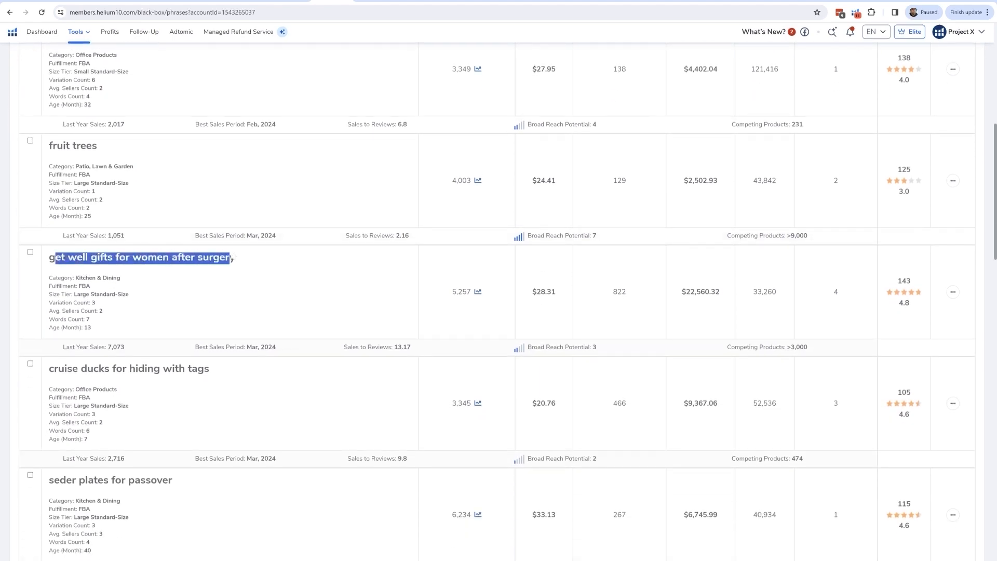
pyautogui.click(203, 261)
pyautogui.scroll(-1, 110, 367)
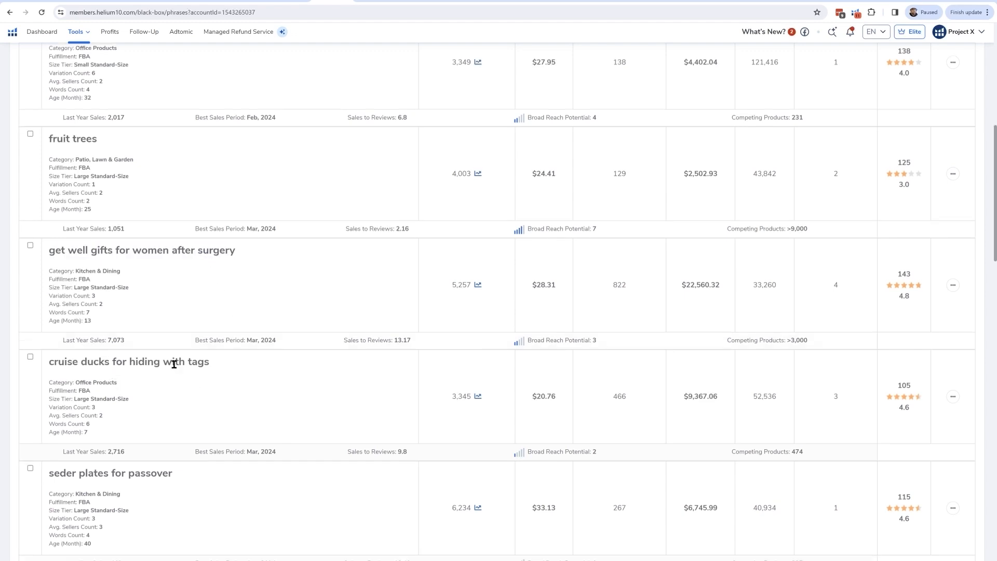
pyautogui.click(958, 398)
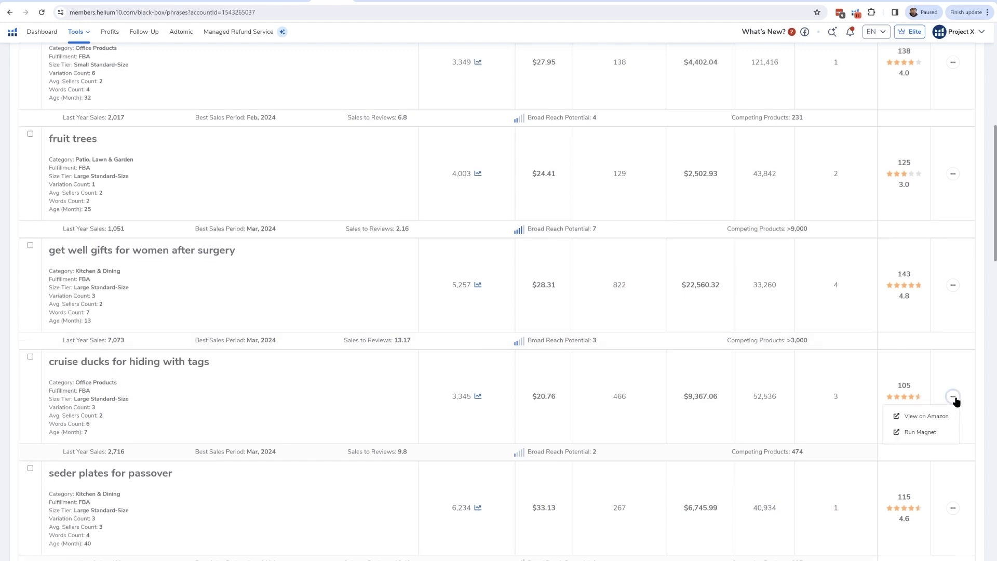
pyautogui.click(938, 415)
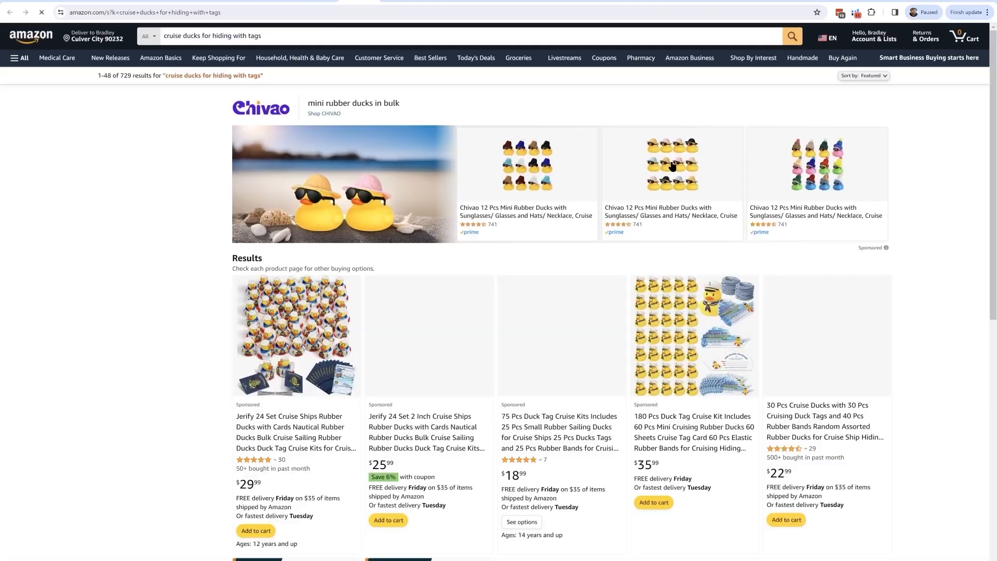
# Step: Examine the Amazon listings for cruise ducks, comparing their prices, review counts, recent purchases and product data
pyautogui.scroll(-3, 798, 295)
pyautogui.scroll(-5, 798, 295)
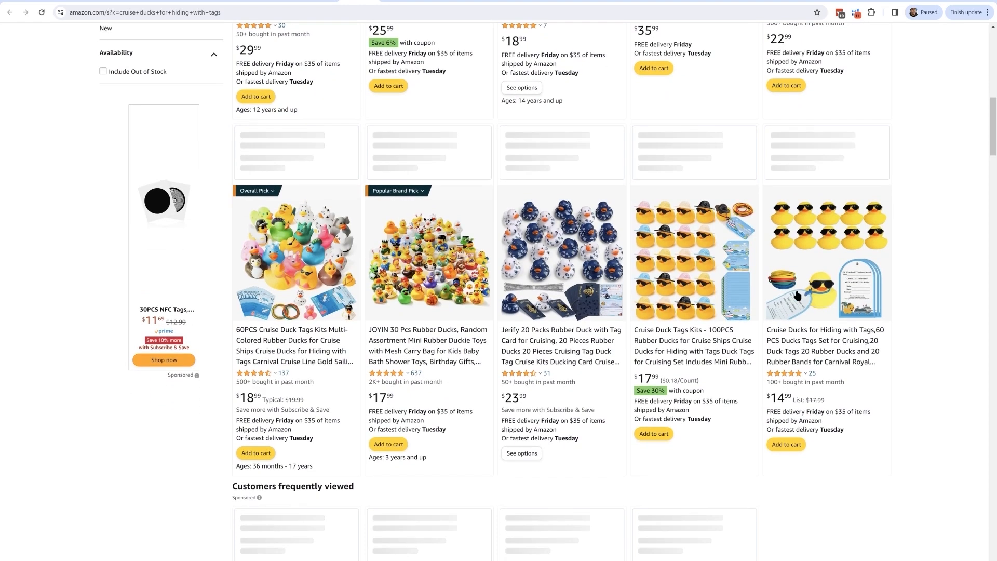
pyautogui.scroll(-3, 798, 295)
pyautogui.scroll(3, 797, 291)
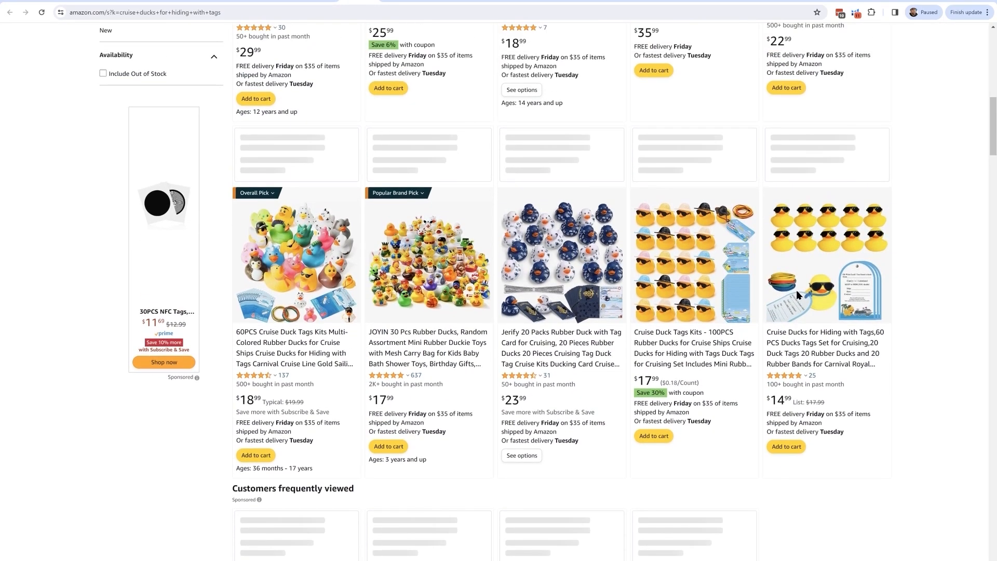
pyautogui.scroll(5, 797, 294)
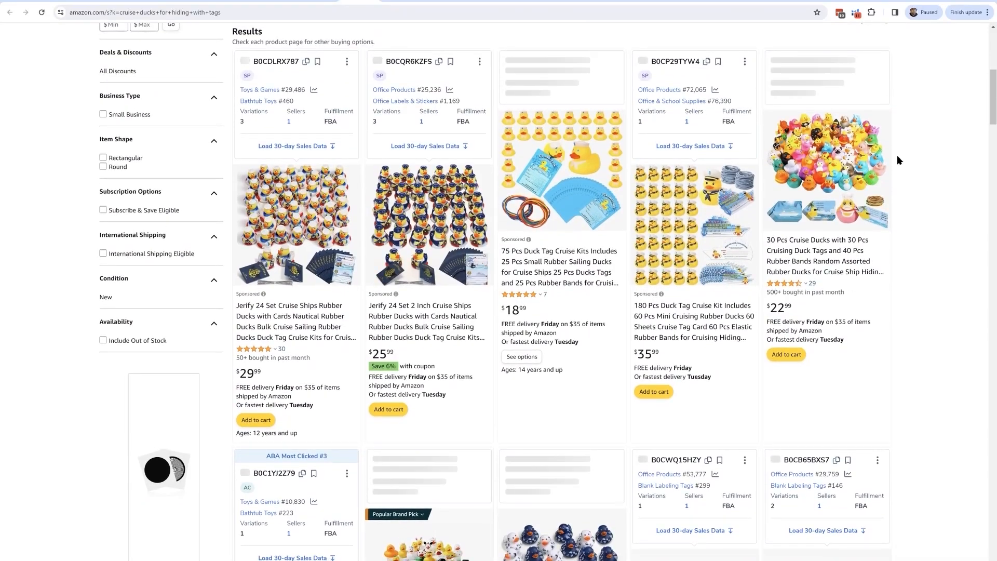
pyautogui.scroll(1, 852, 171)
pyautogui.scroll(-2, 854, 223)
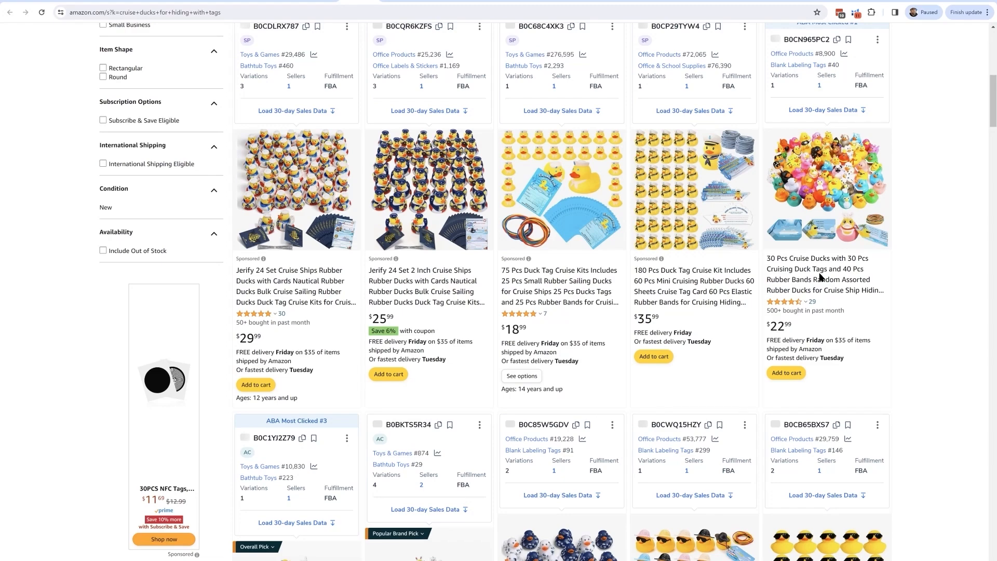
pyautogui.scroll(-5, 824, 288)
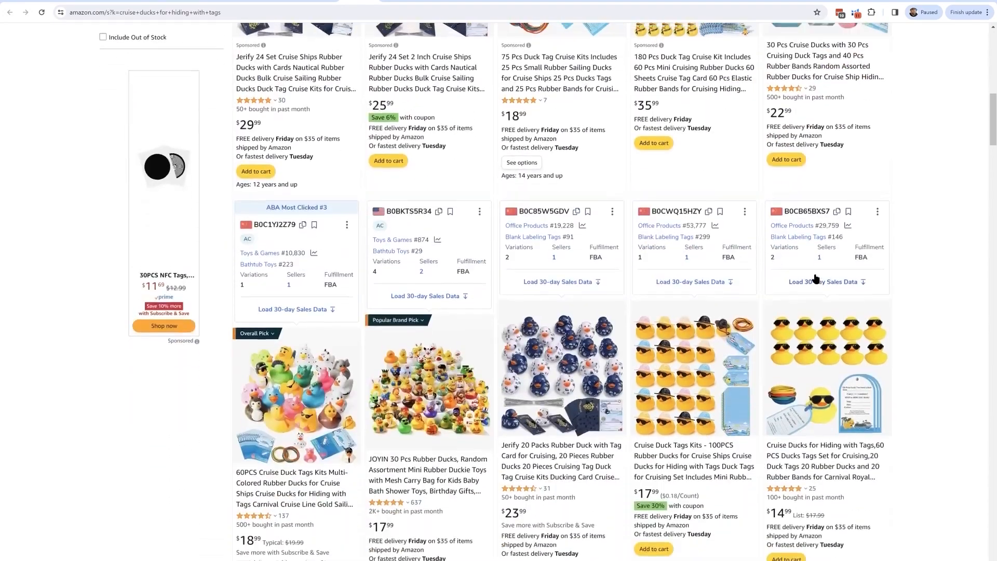
pyautogui.scroll(-1, 816, 279)
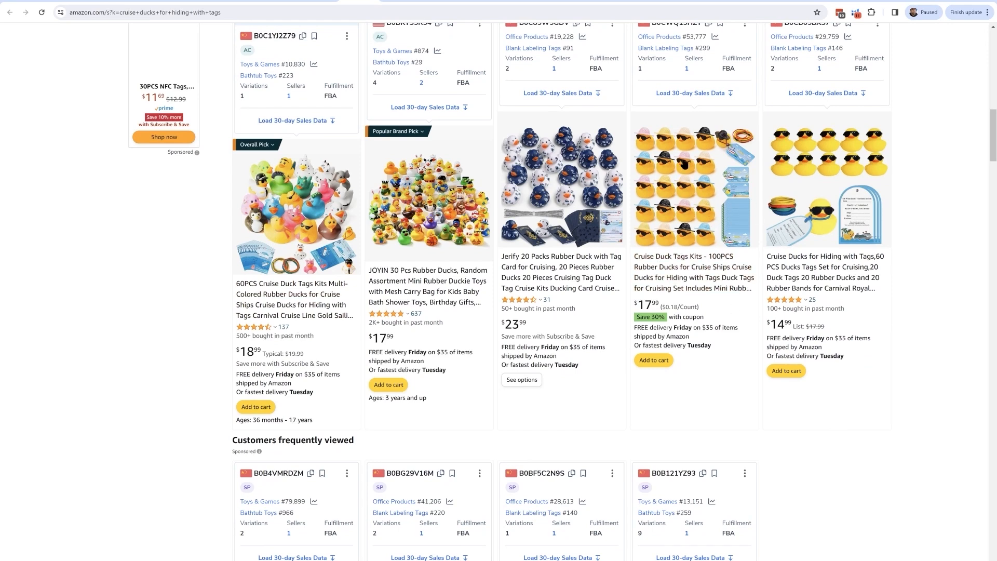
pyautogui.scroll(1, 683, 158)
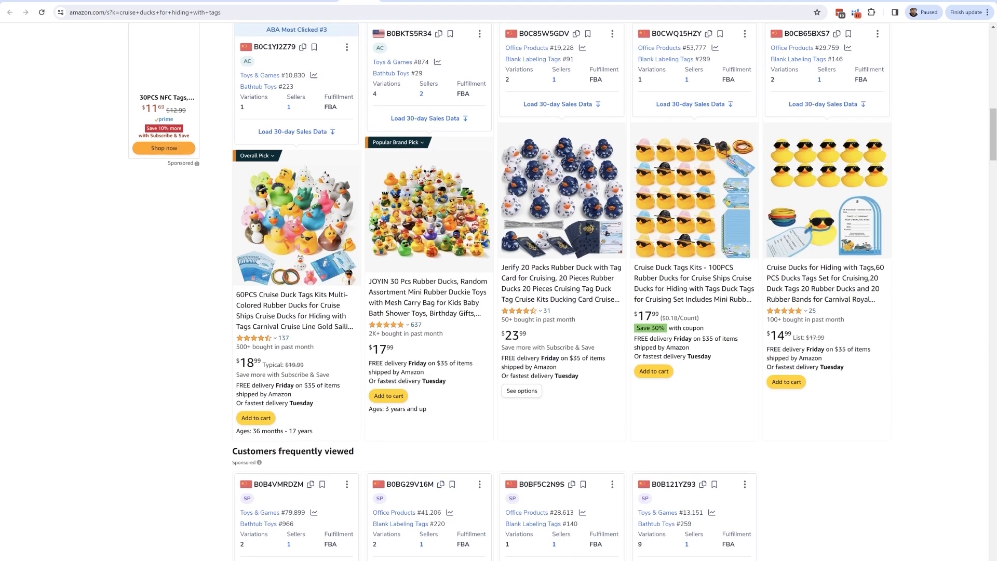